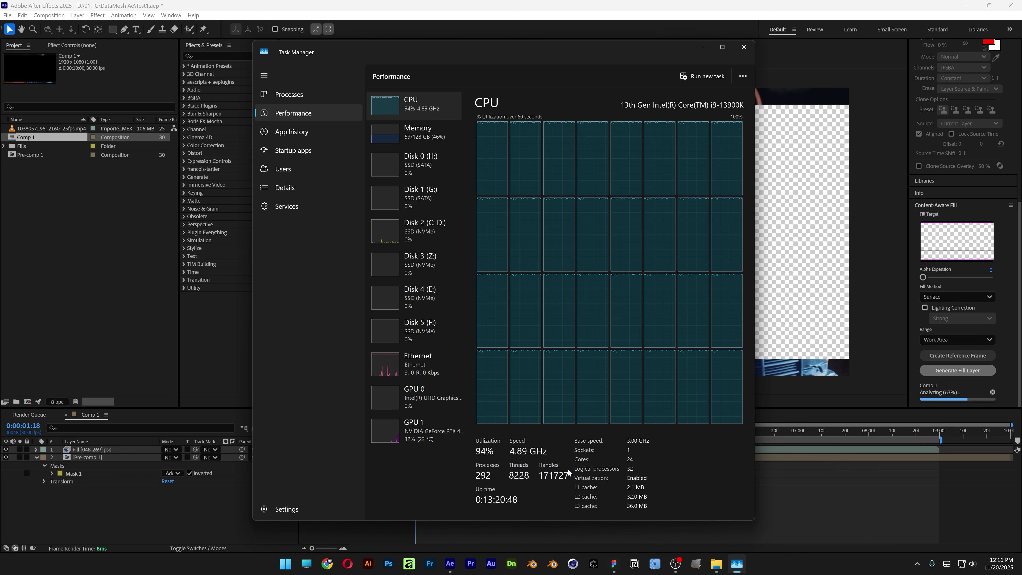
Examine the computer's memory usage in Task Manager's performance view
click(427, 145)
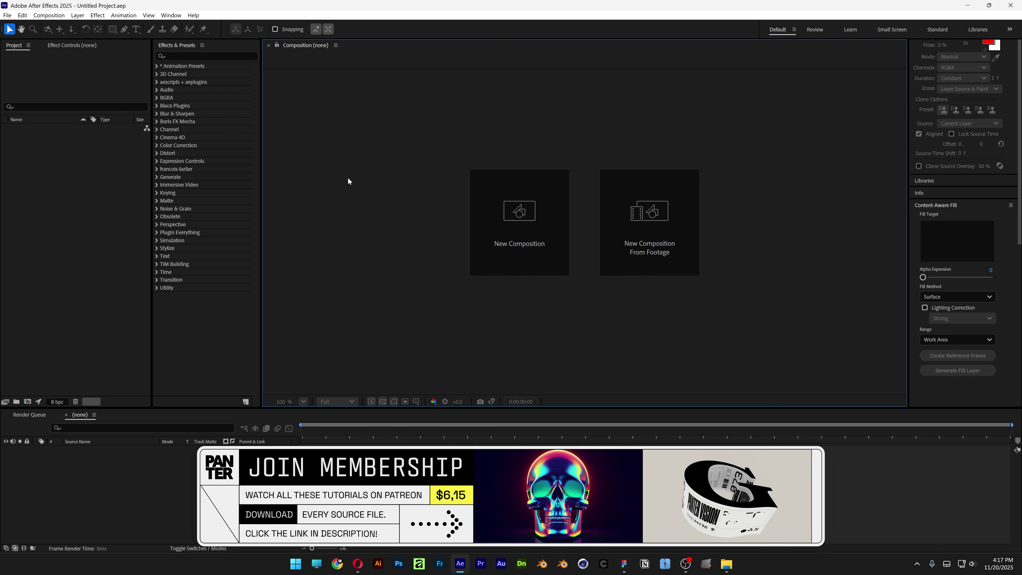
Create a new composition with the Social Media Landscape HD 1920x1080 30 fps preset and a 10-second duration
click(505, 240)
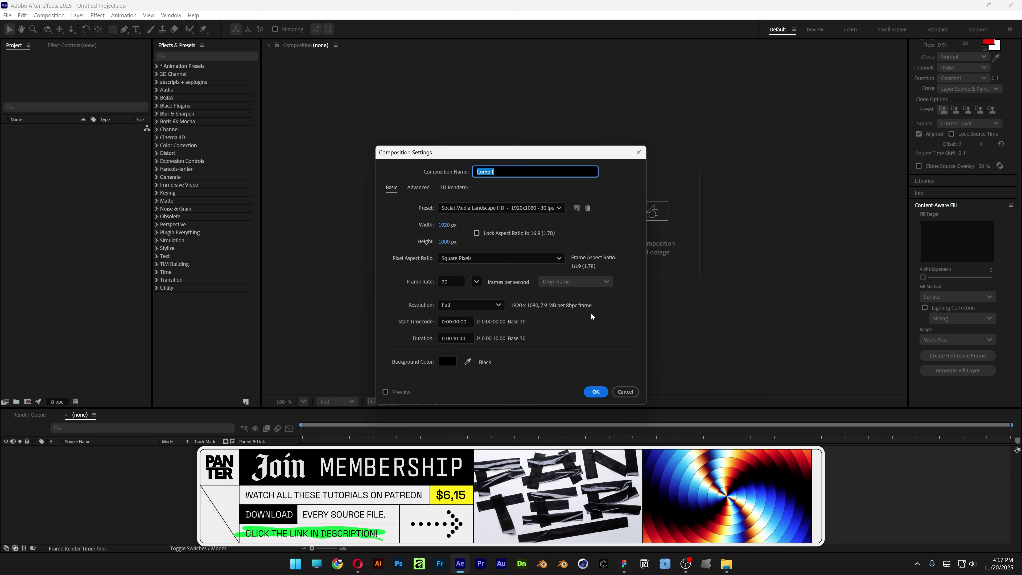
click(559, 208)
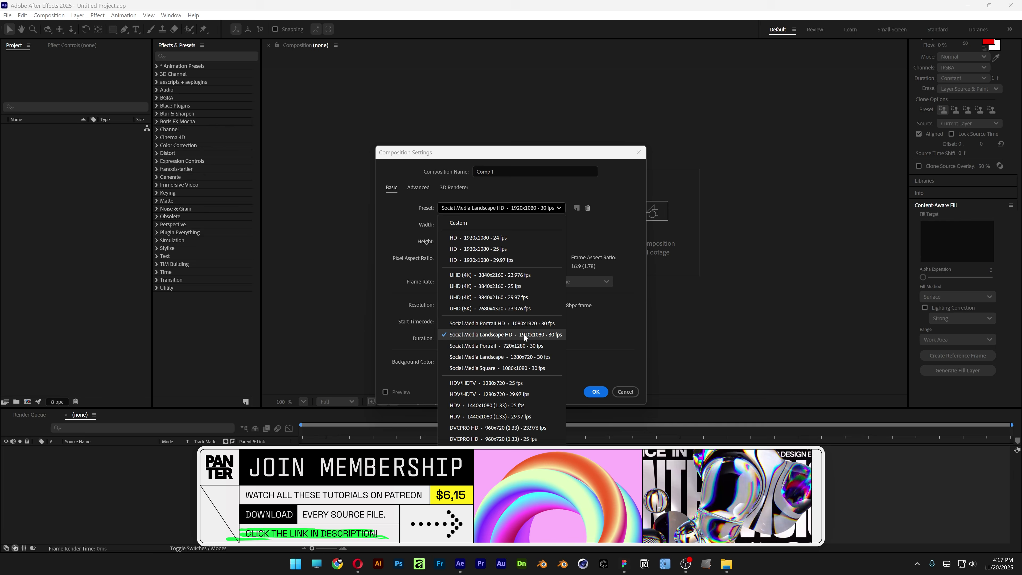
click(555, 335)
drag(463, 338, 441, 338)
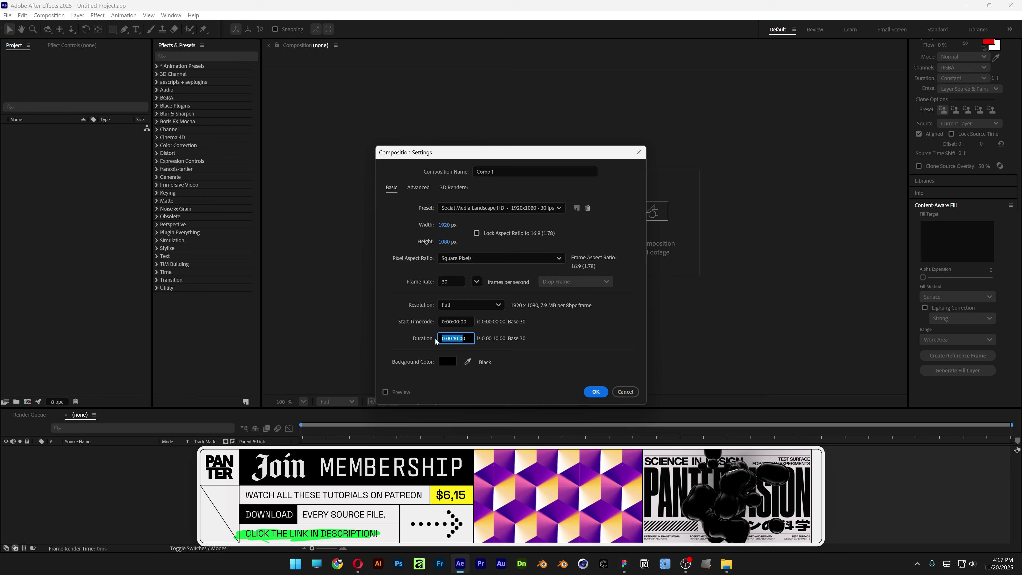
click(595, 392)
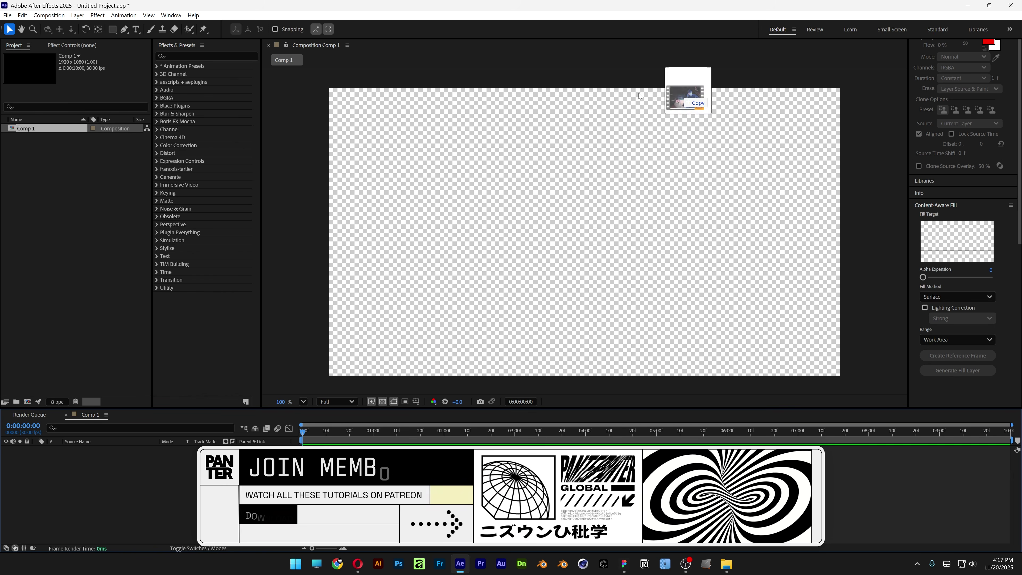
Import the 4096x2160 25 fps car footage into Comp 1 and fit it to the composition
drag(4, 394, 157, 501)
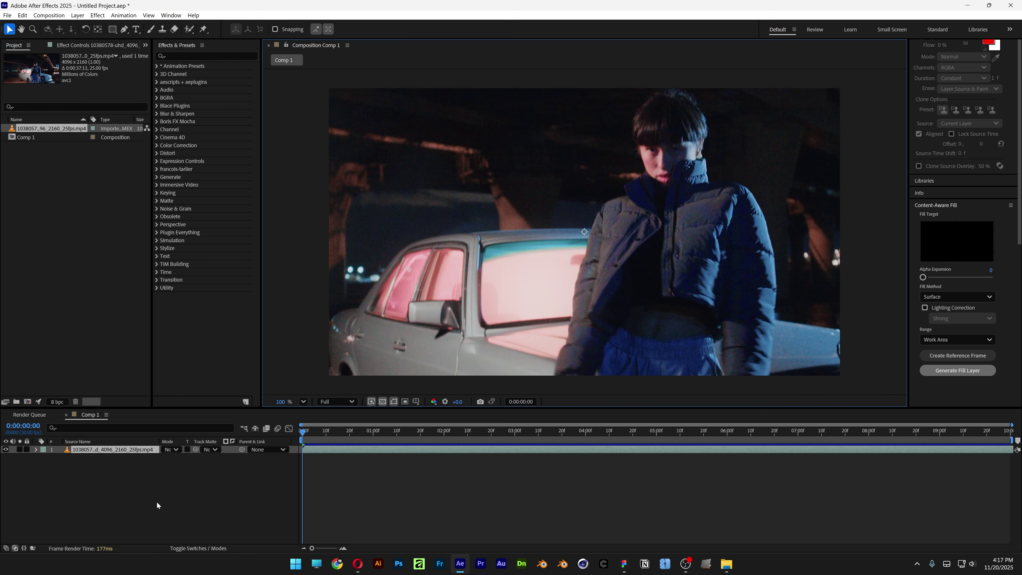
right_click(126, 448)
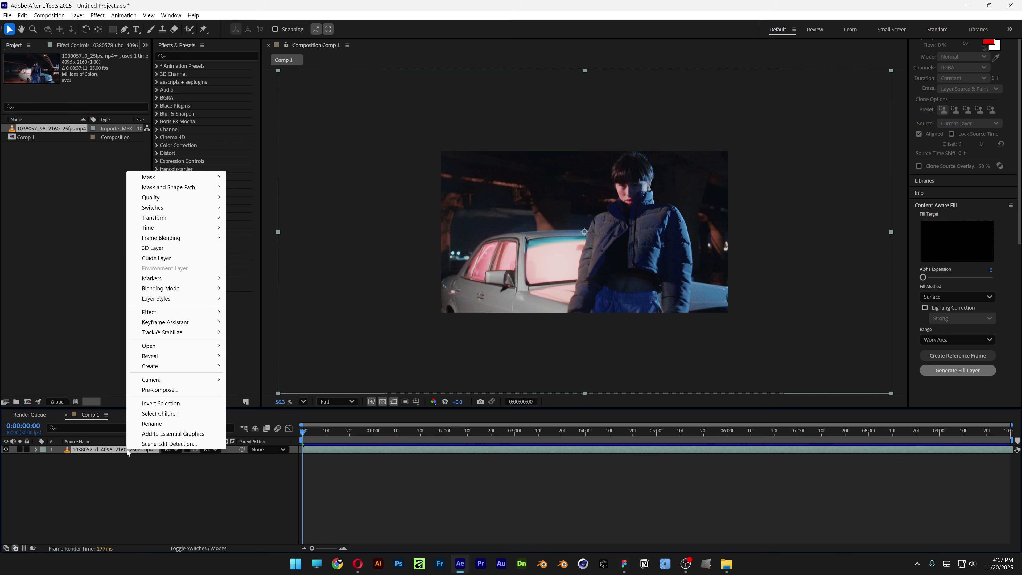
mouse_move(199, 222)
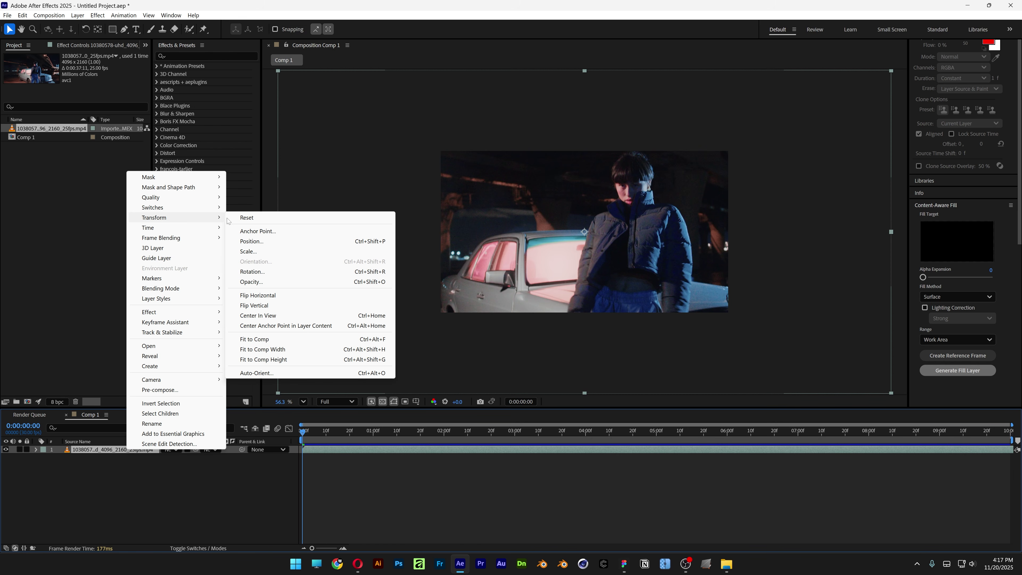
click(275, 342)
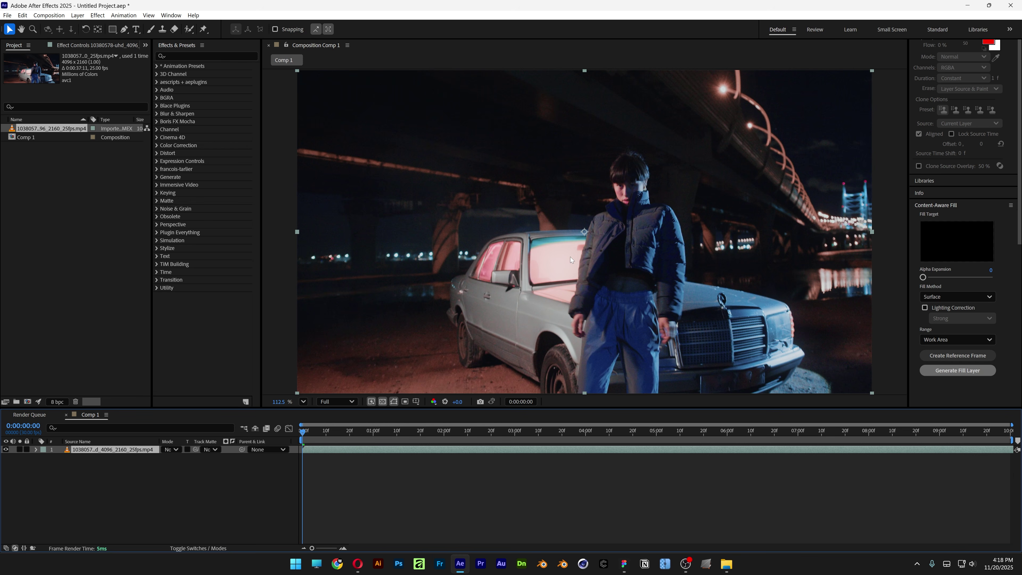
Create a rectangle shape layer covering the whole composition and place it beneath the footage layer
click(126, 475)
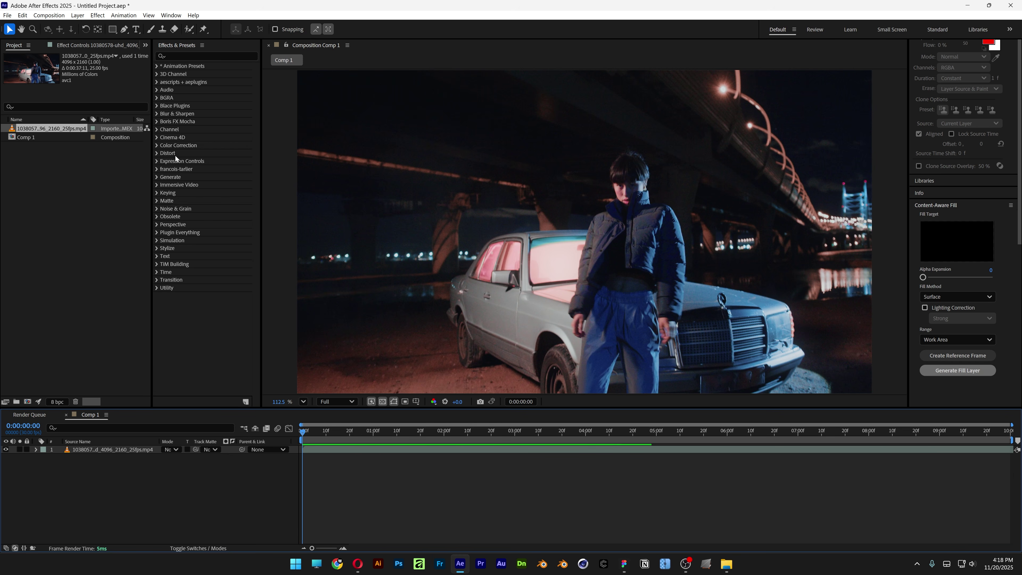
double_click(113, 32)
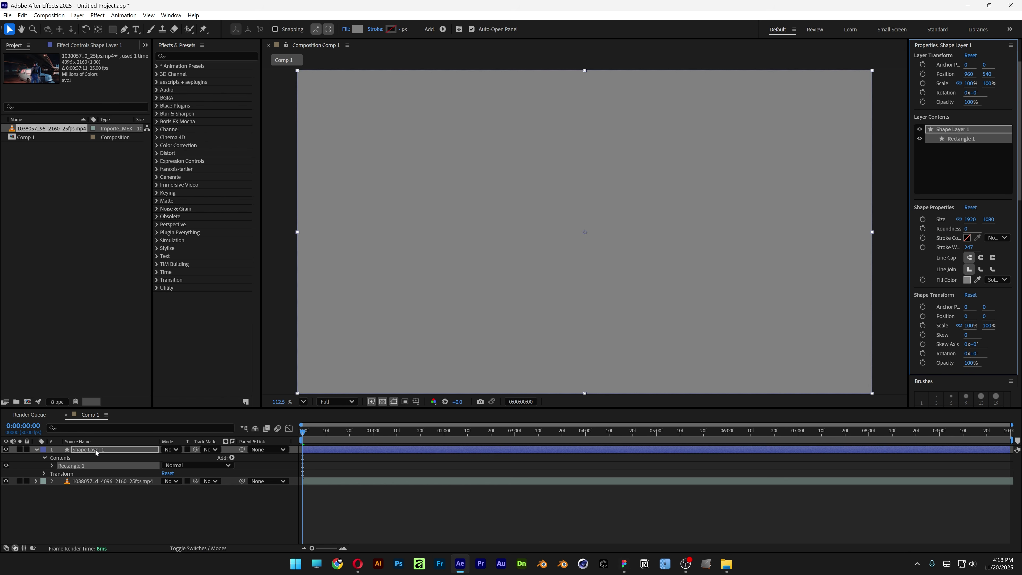
drag(95, 449, 124, 444)
Pre-compose the footage and shape layer together as "Subject", moving all attributes into the new composition
right_click(125, 449)
click(157, 388)
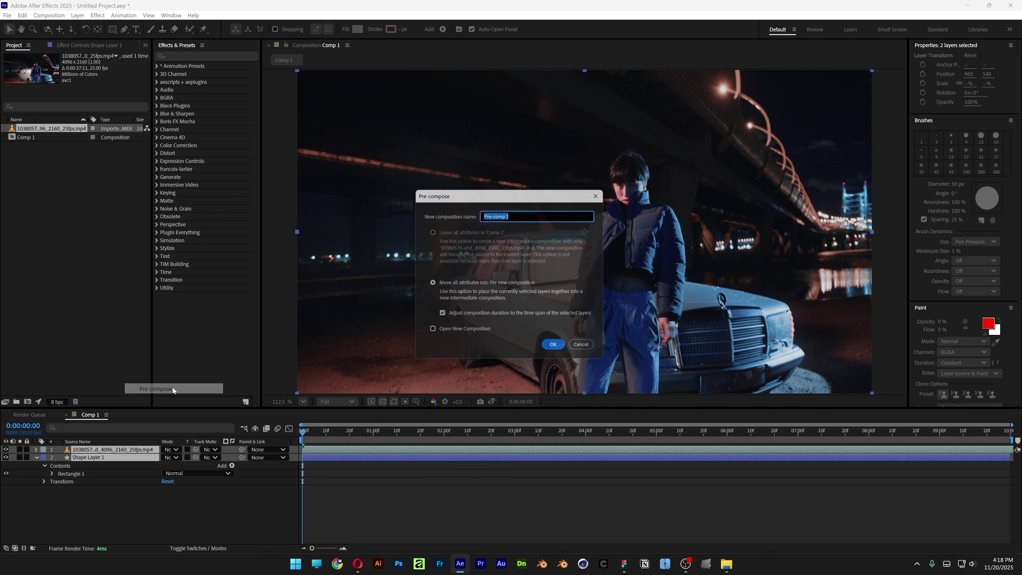
text(Subject)
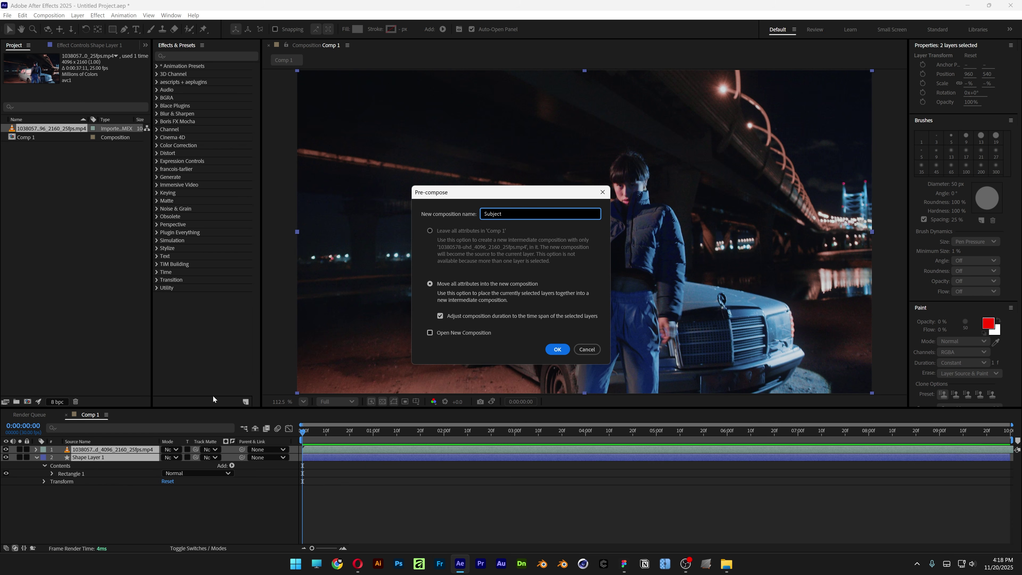
click(557, 349)
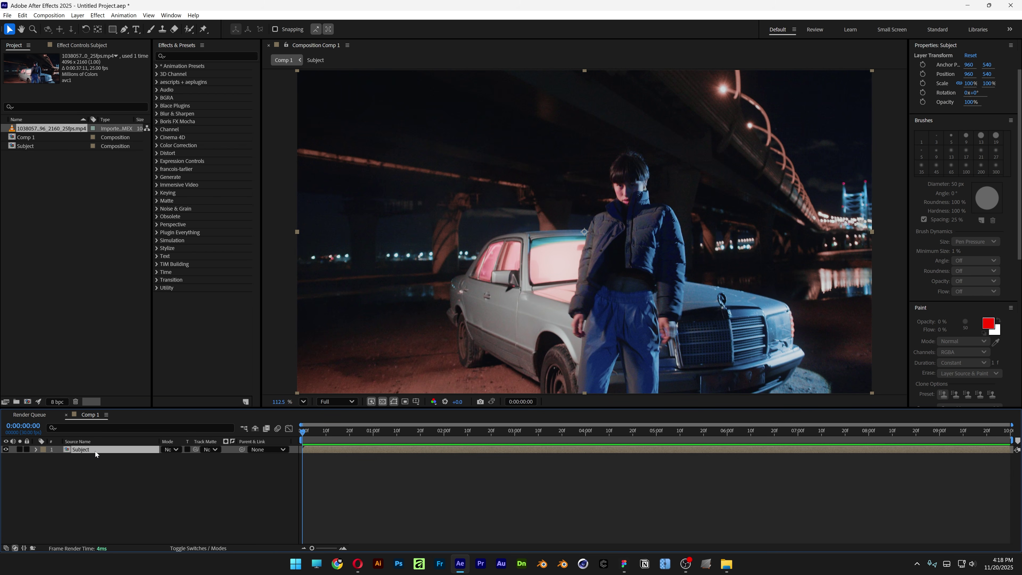
Add a full-frame rectangular mask to the Subject layer and shrink it vertically to hide equal strips at the upper and lower edges
double_click(112, 29)
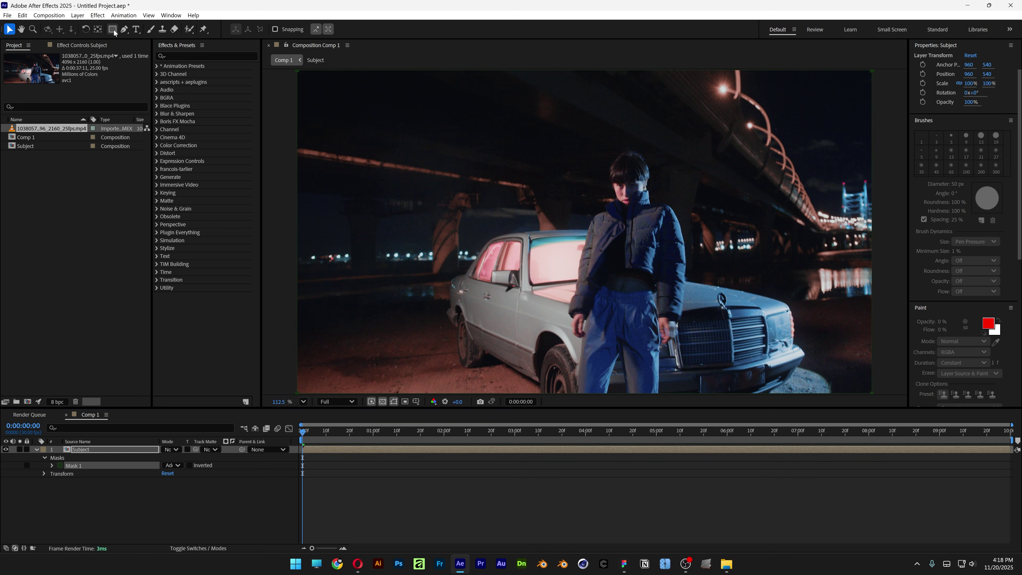
click(79, 468)
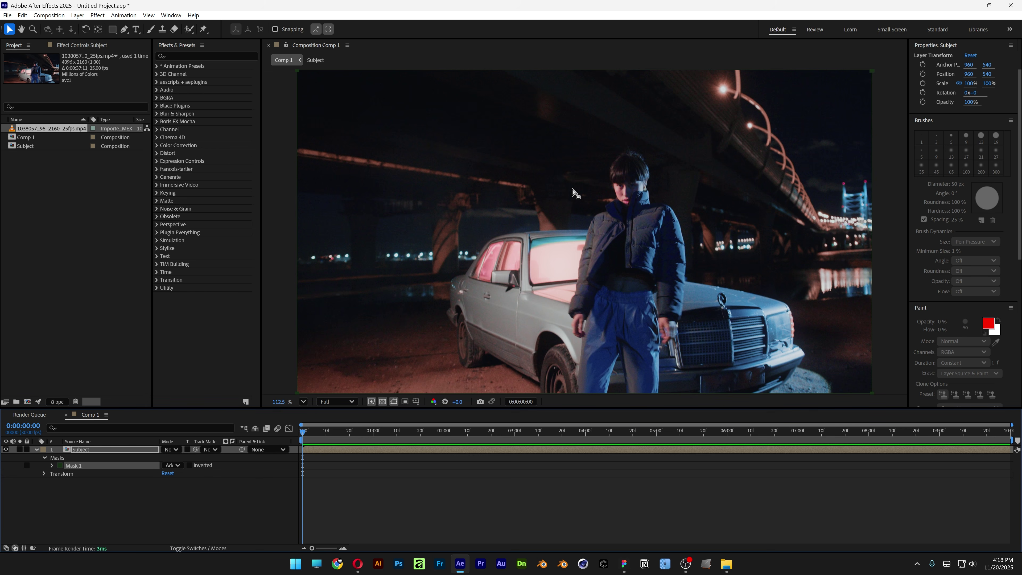
scroll(574, 192, down, 1)
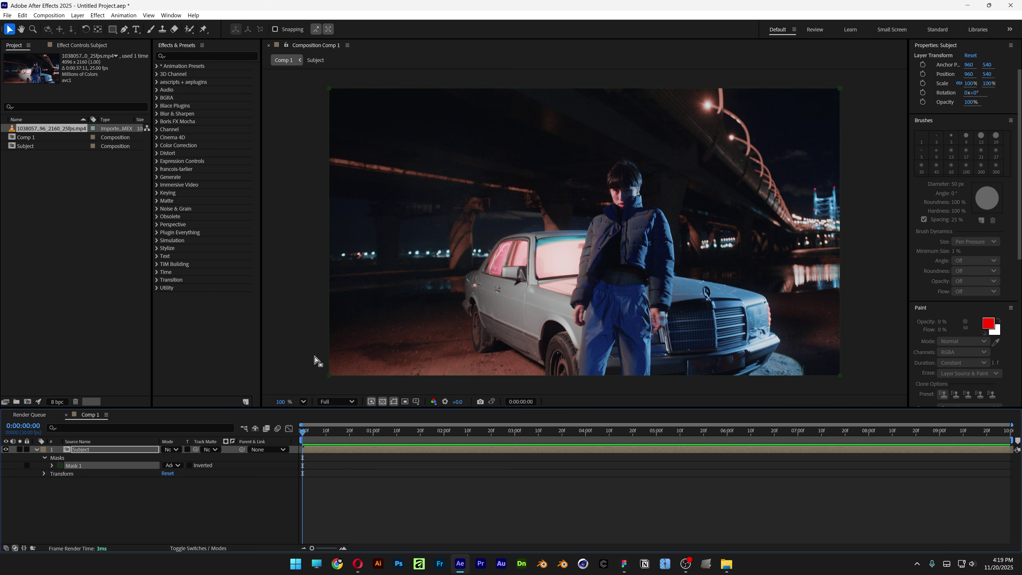
click(330, 94)
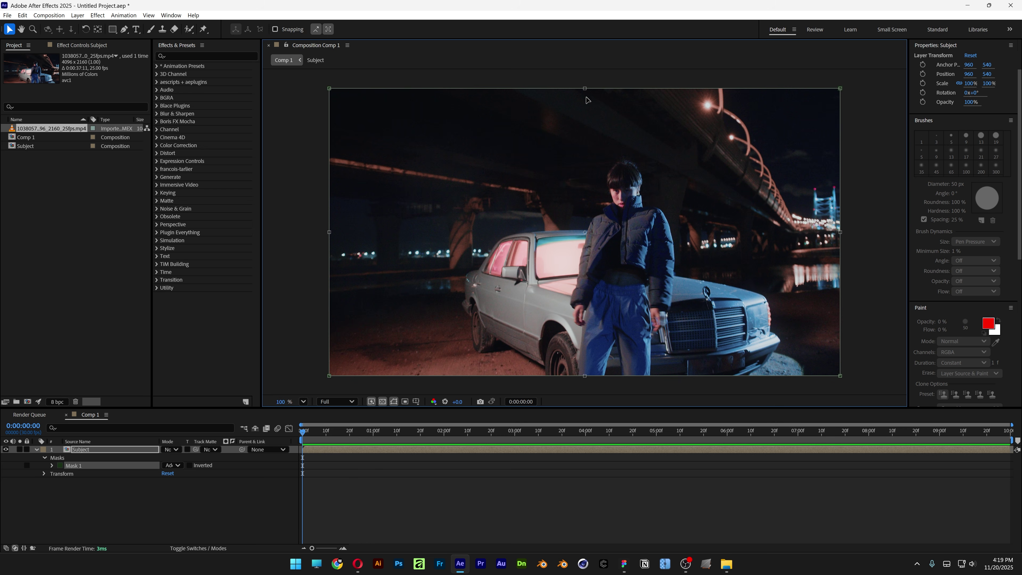
drag(585, 89, 585, 106)
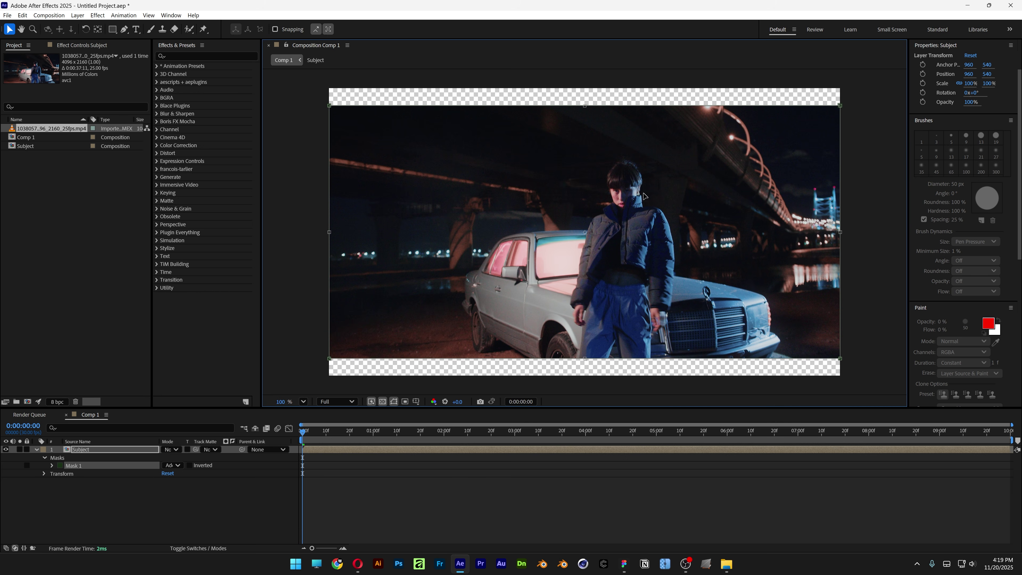
Set the work area from 0:00:01:20 to 0:00:07:00 and trim the composition to it
key(space)
drag(309, 436, 418, 431)
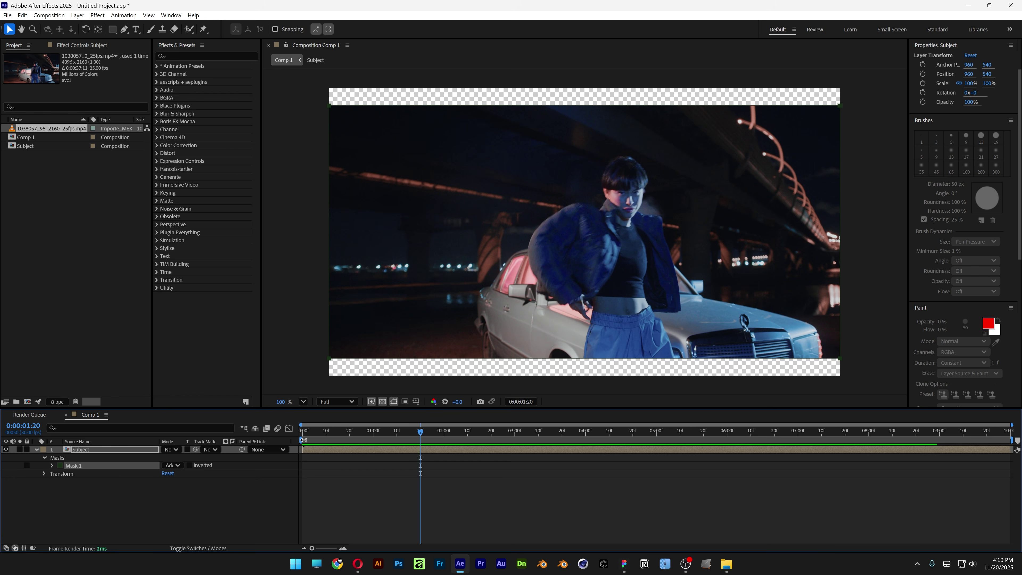
mouse_move(303, 444)
mouse_down()
mouse_move(627, 434)
mouse_move(796, 441)
mouse_up()
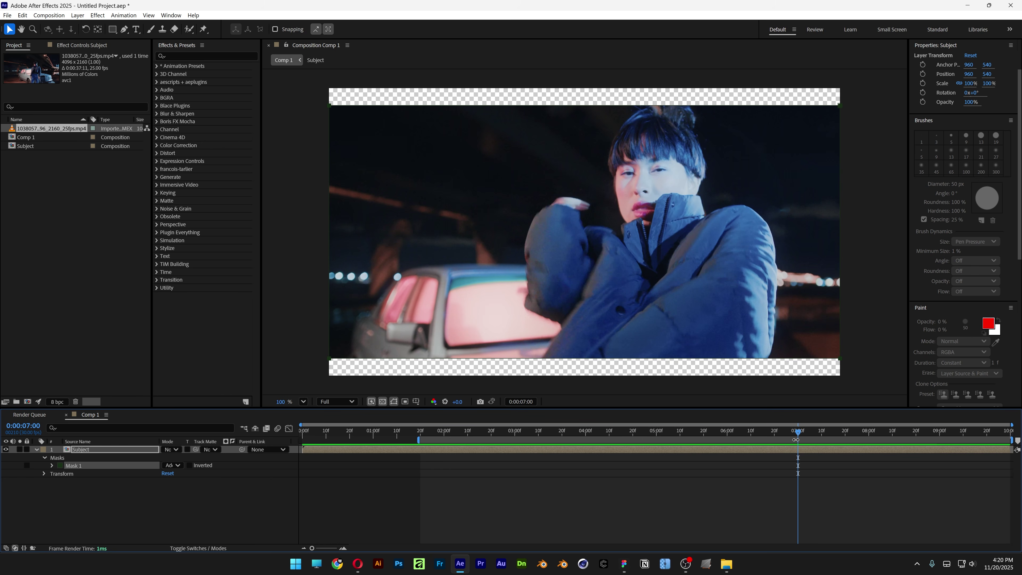
drag(1011, 439, 799, 444)
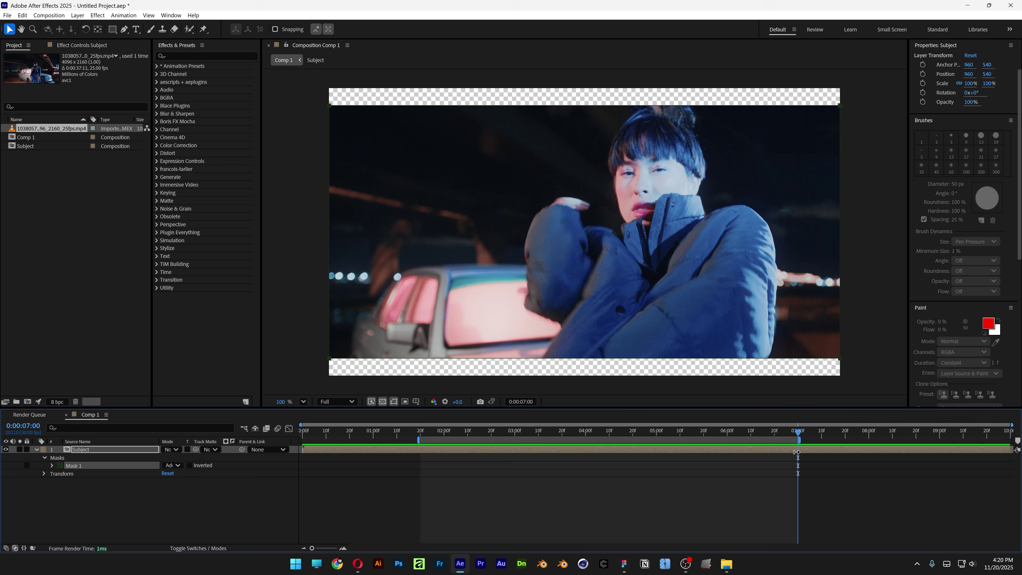
right_click(656, 442)
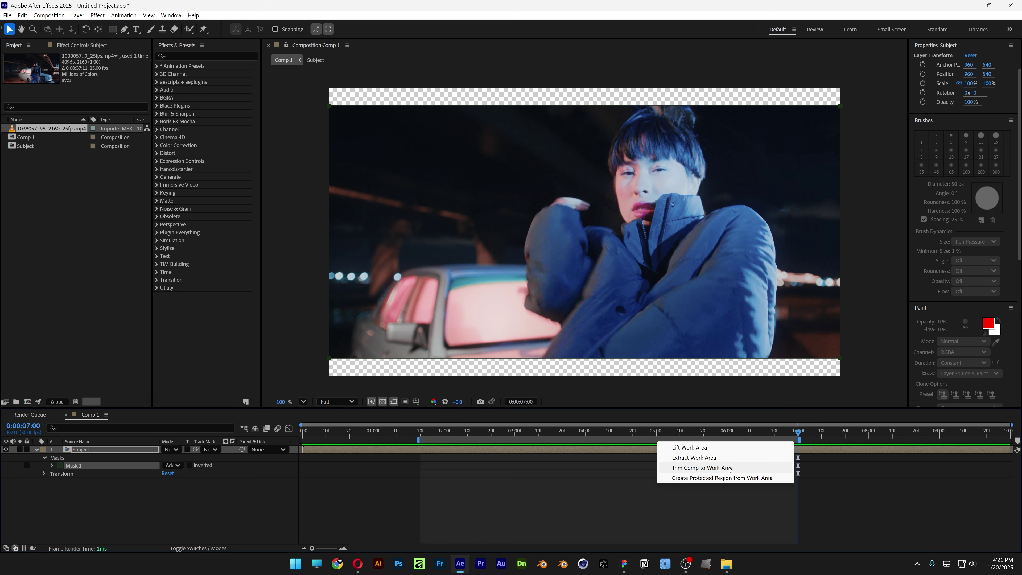
click(702, 468)
Invert Mask 1 on the Subject layer and shrink its height slightly further at both the upper and lower edges
click(864, 435)
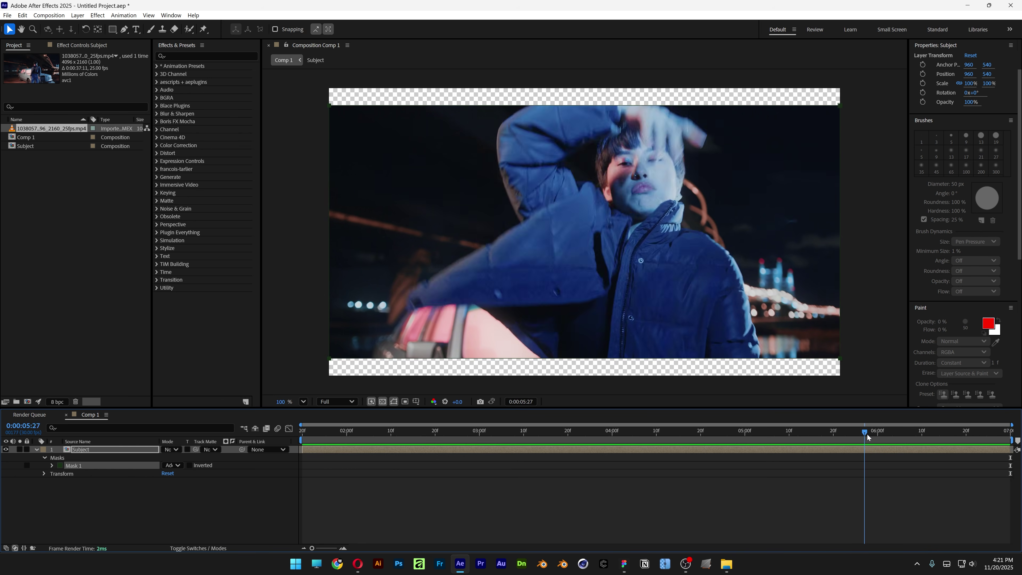
drag(867, 437, 518, 454)
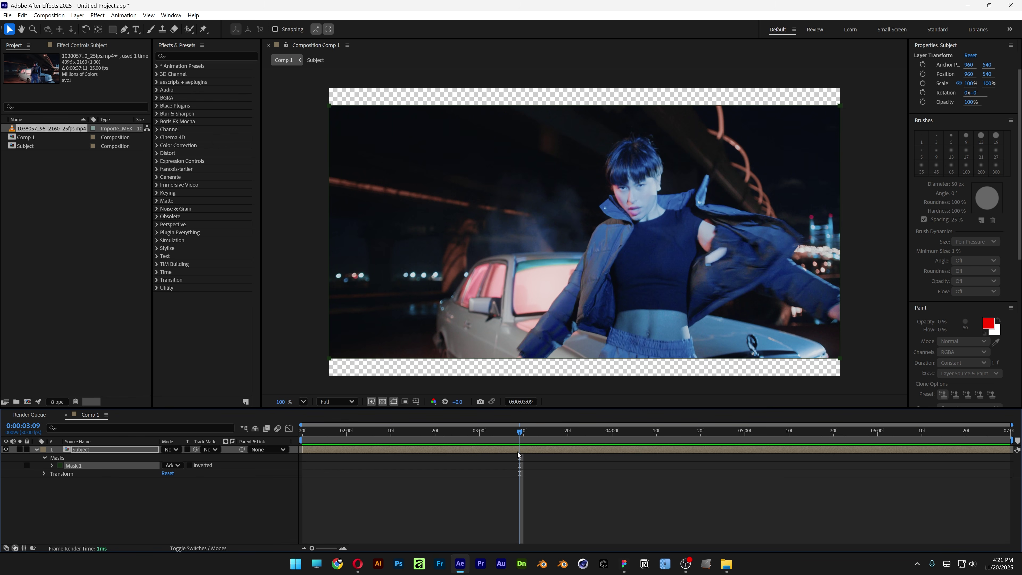
click(189, 465)
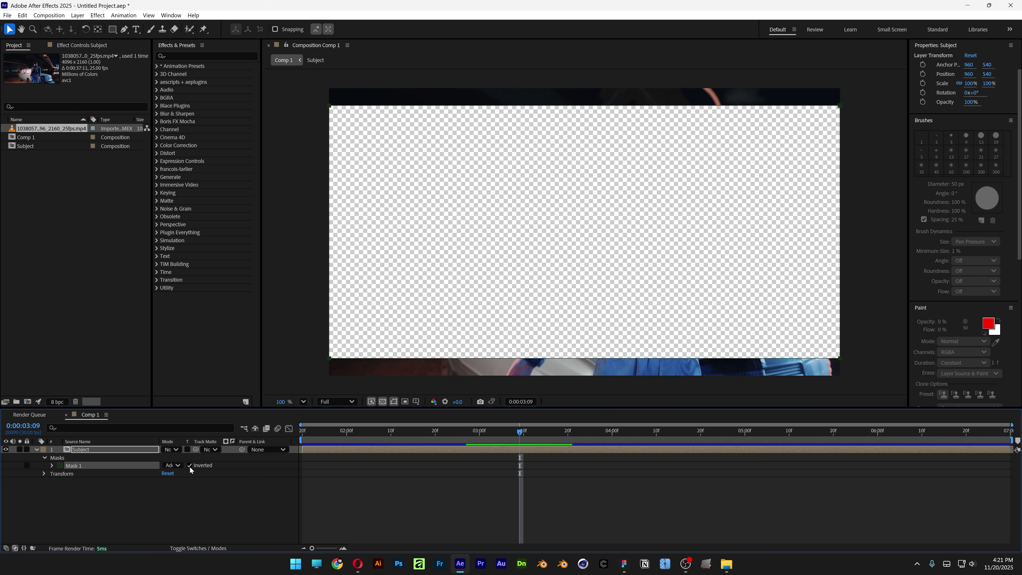
click(584, 143)
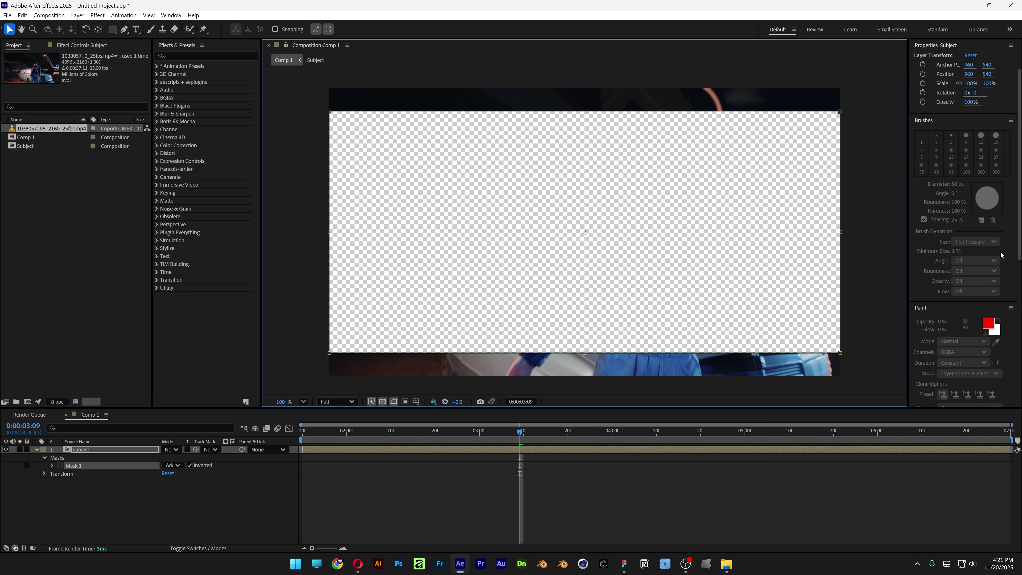
Choose Surface as the fill method for Content-Aware Fill
scroll(1018, 268, down, 7)
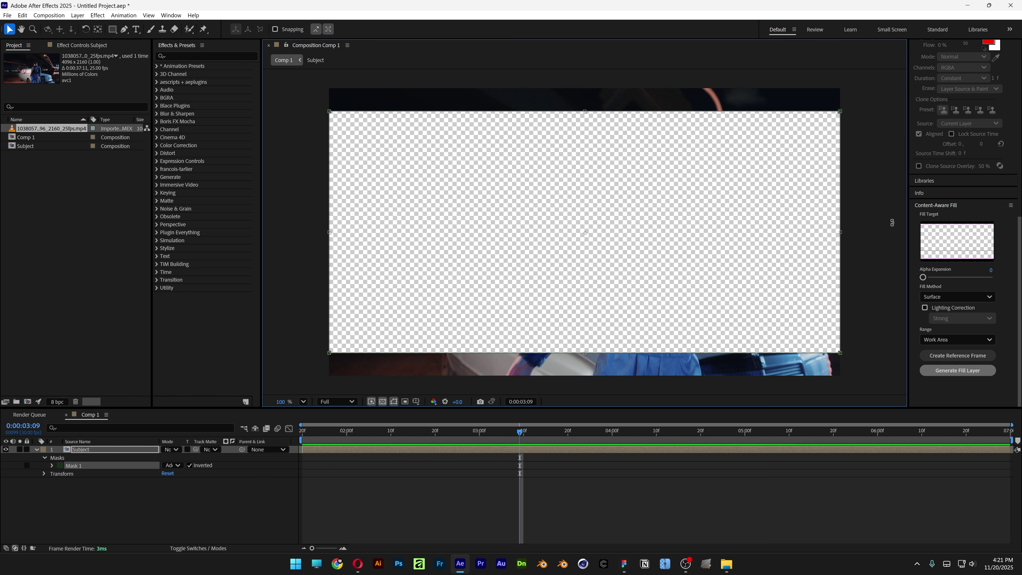
click(176, 16)
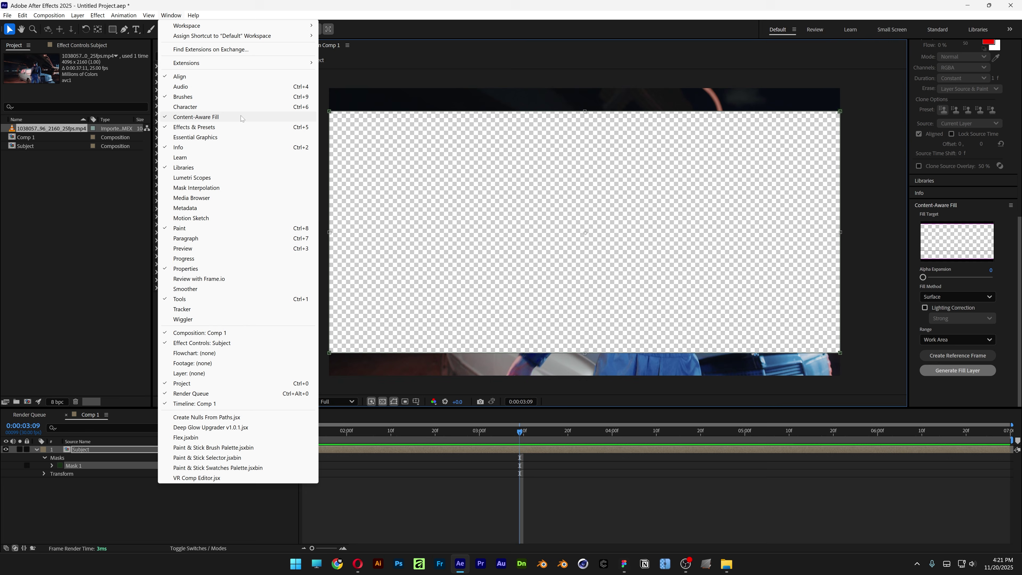
click(846, 252)
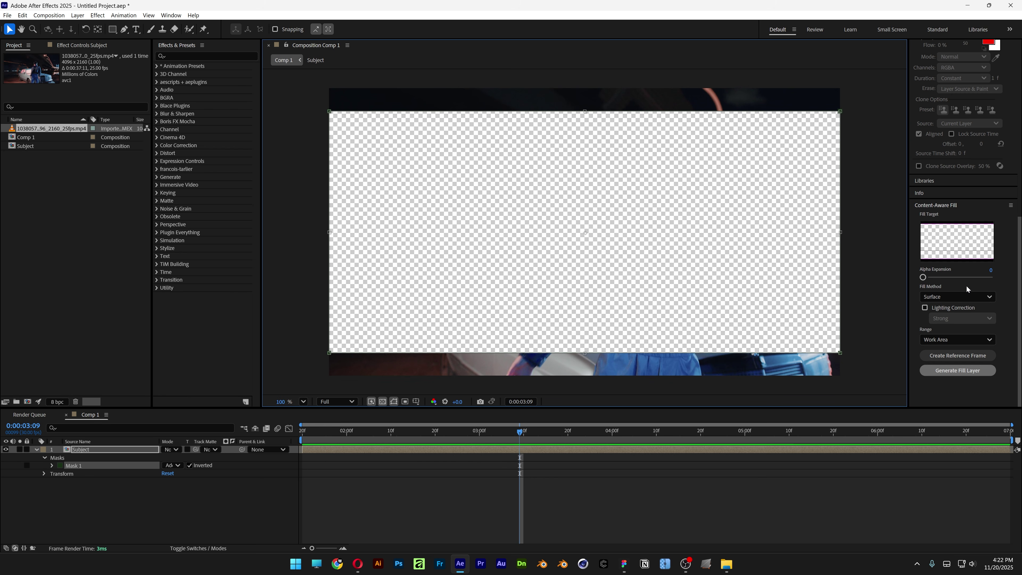
click(949, 297)
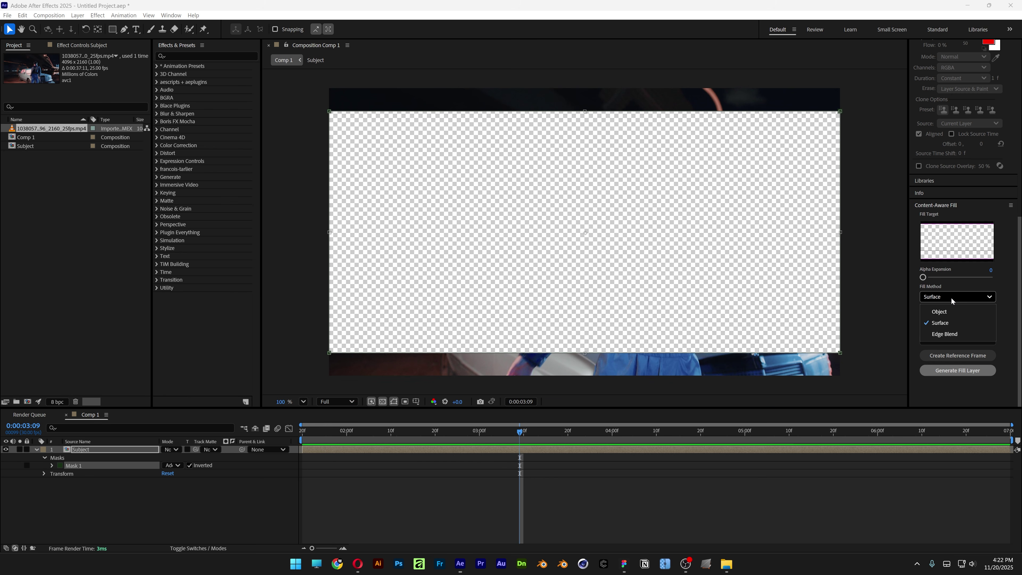
click(954, 321)
Review and accept the Content-Aware Fill settings with 8 bpc depth, the project-relative Fills path and Photoshop sequence output
click(1010, 205)
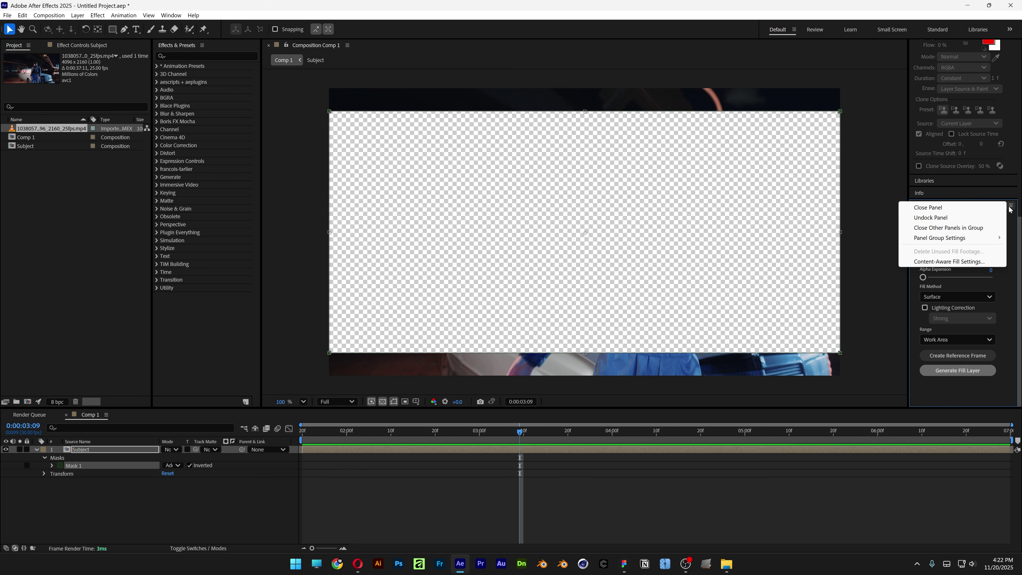
click(983, 261)
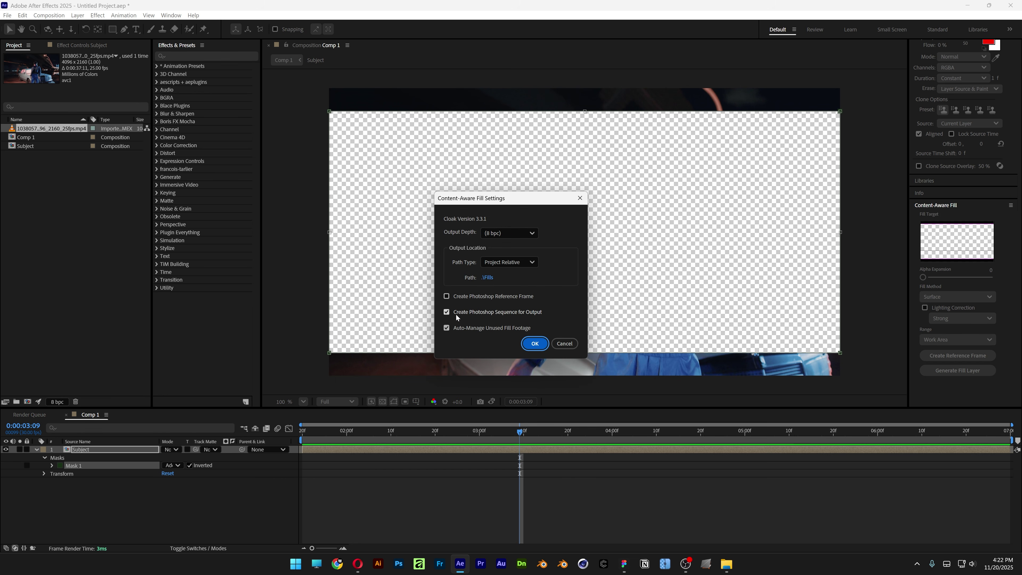
click(543, 348)
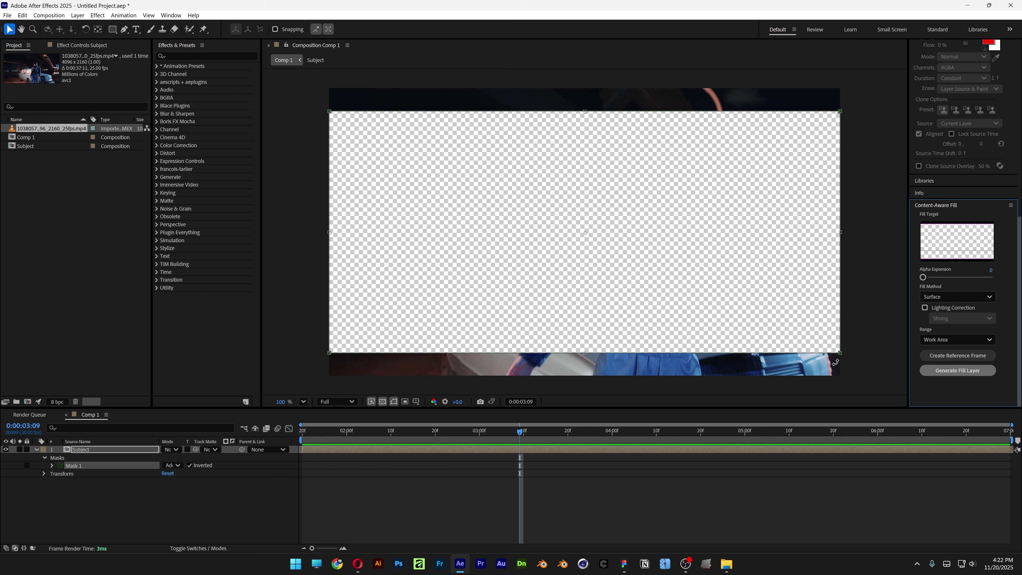
Generate the Content-Aware Fill layer, saving the project as Untitled Project5 in the DataMosh Ae folder
click(983, 372)
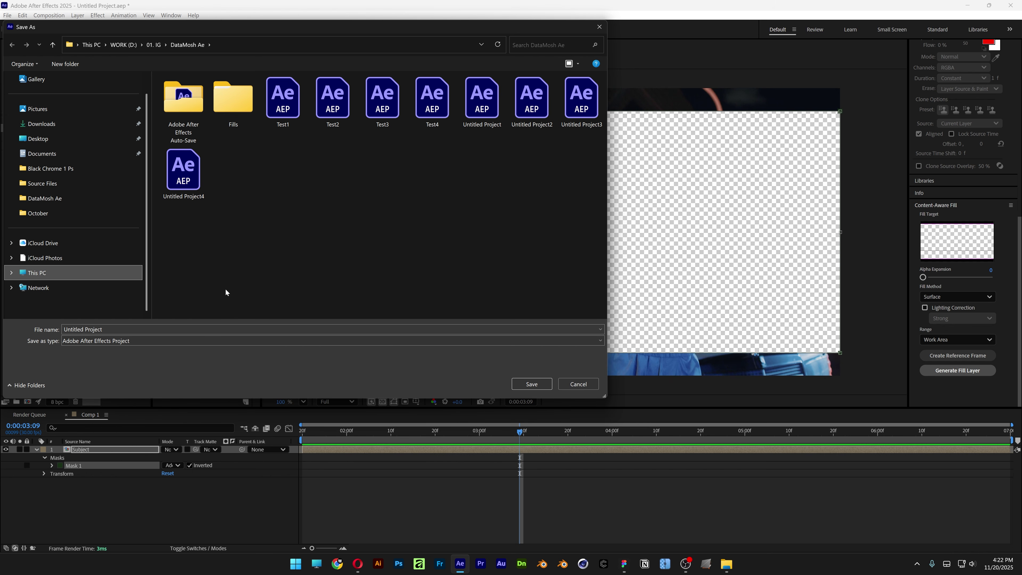
click(105, 329)
text(5)
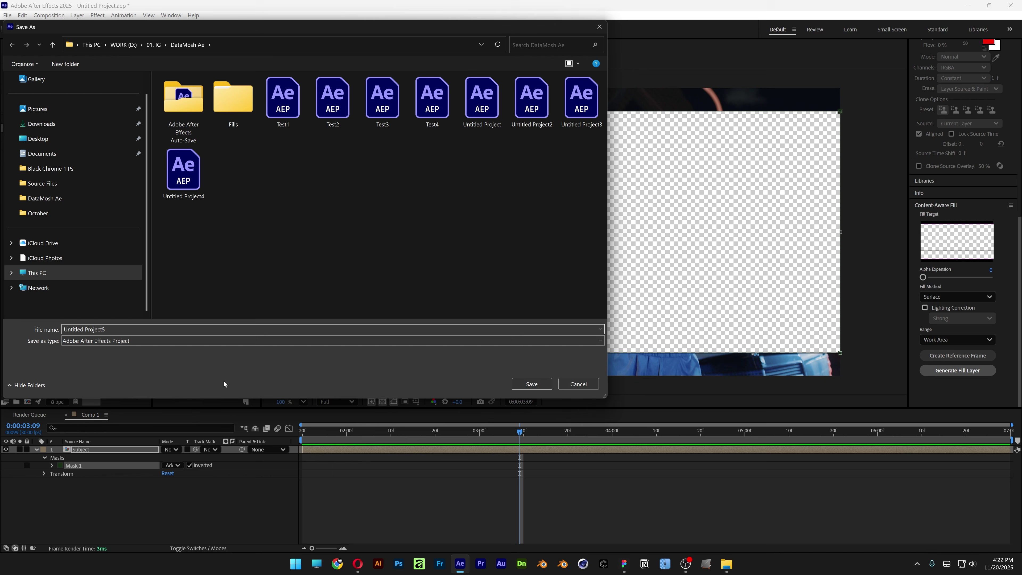
click(531, 385)
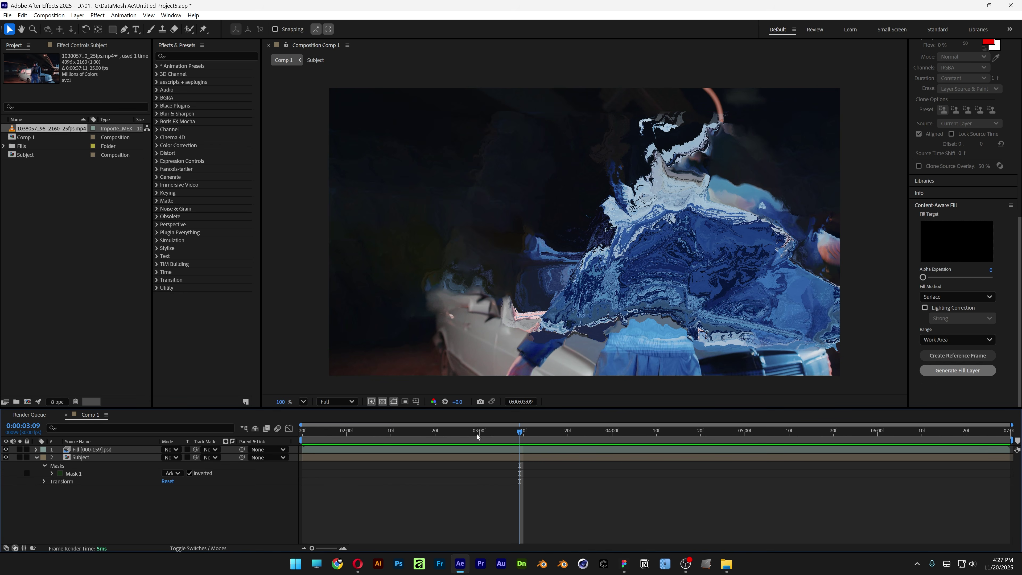
Preview the filled composition from 0:00:01:20, then compare the frame at 0:00:02:17 with the Subject layer hidden and shown
click(303, 432)
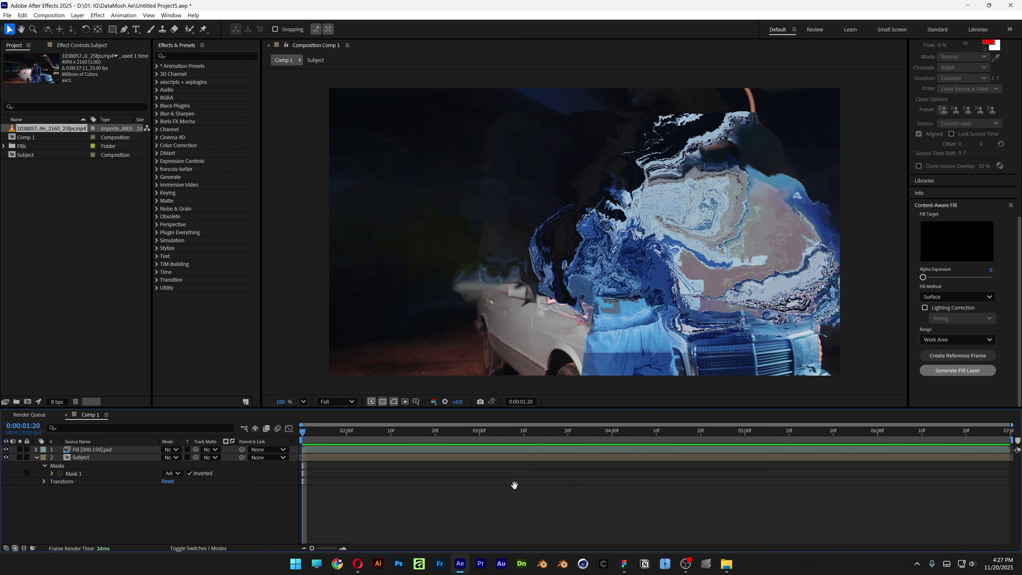
key(space)
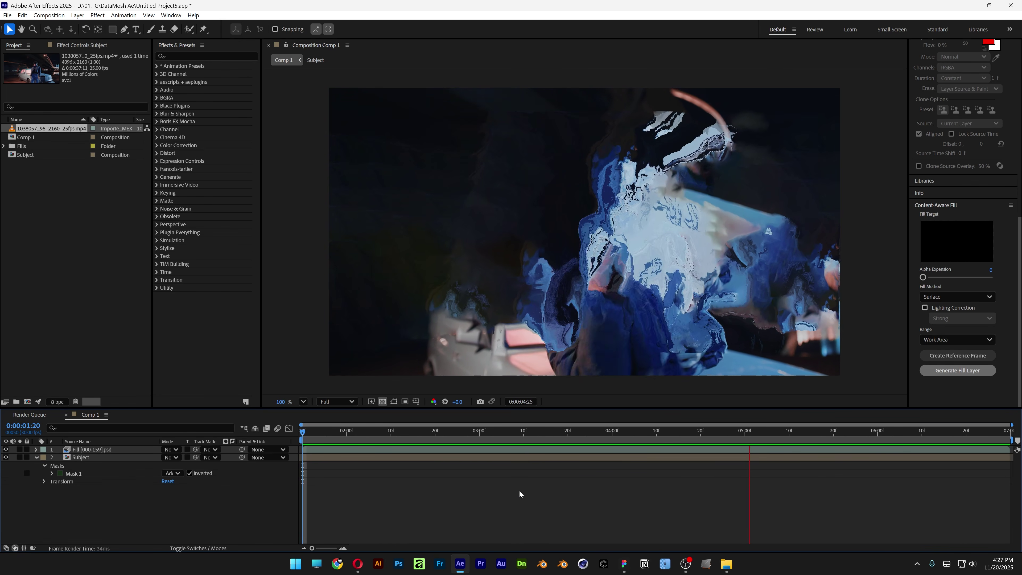
click(558, 430)
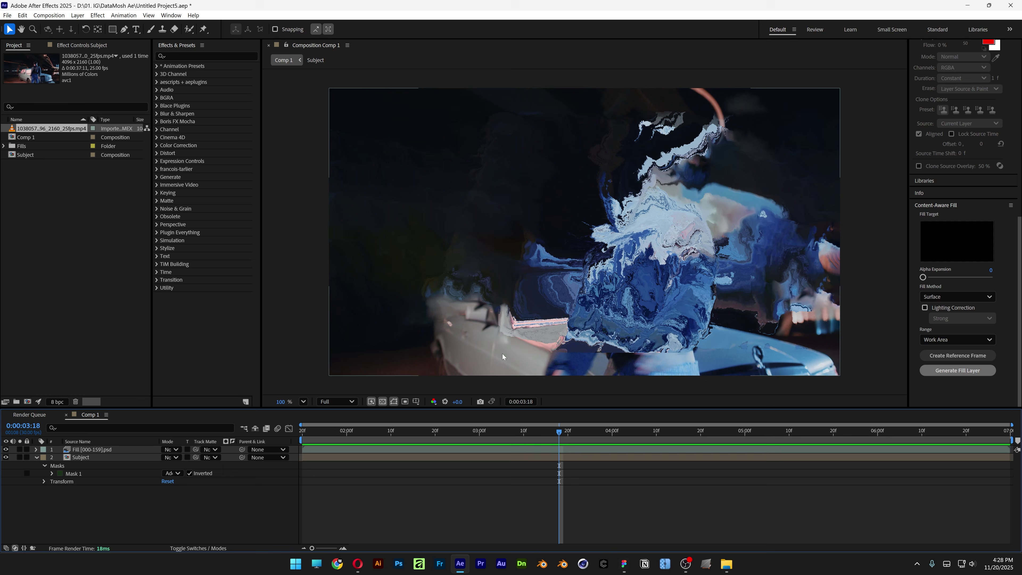
click(422, 431)
click(6, 457)
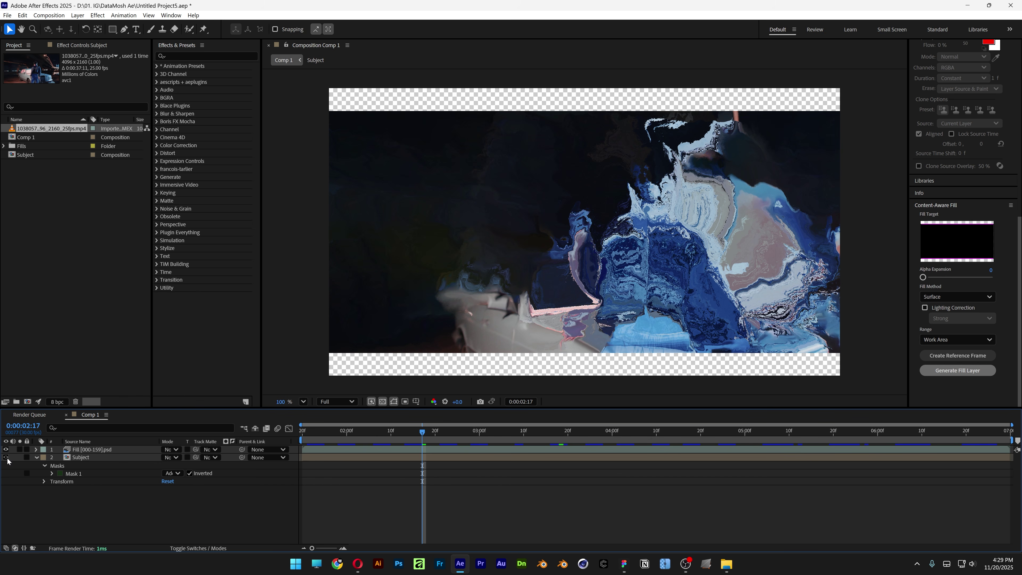
click(6, 457)
Add an adjustment layer above the fill layer in Comp 1 and name it Scale
right_click(117, 507)
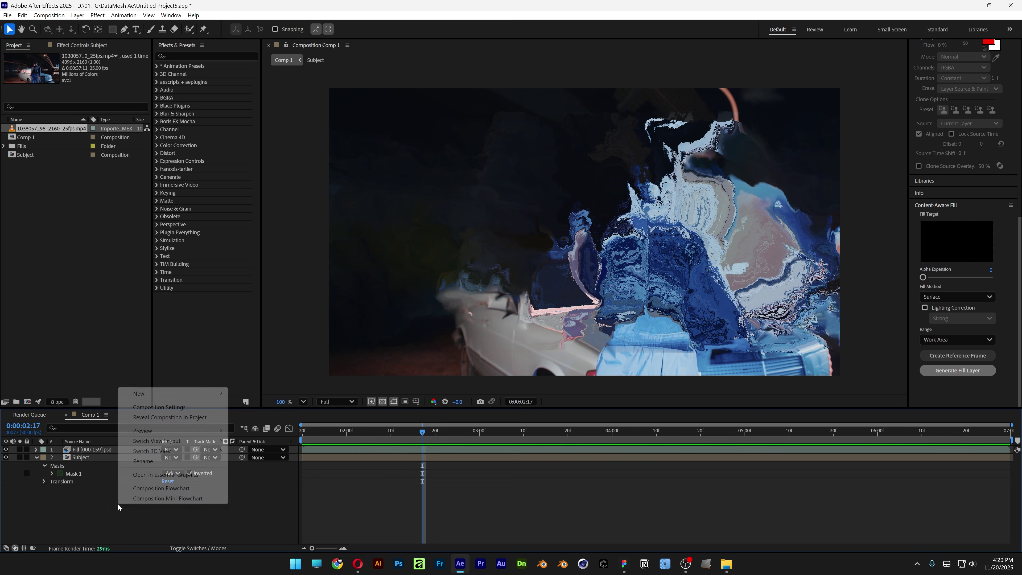
mouse_move(156, 397)
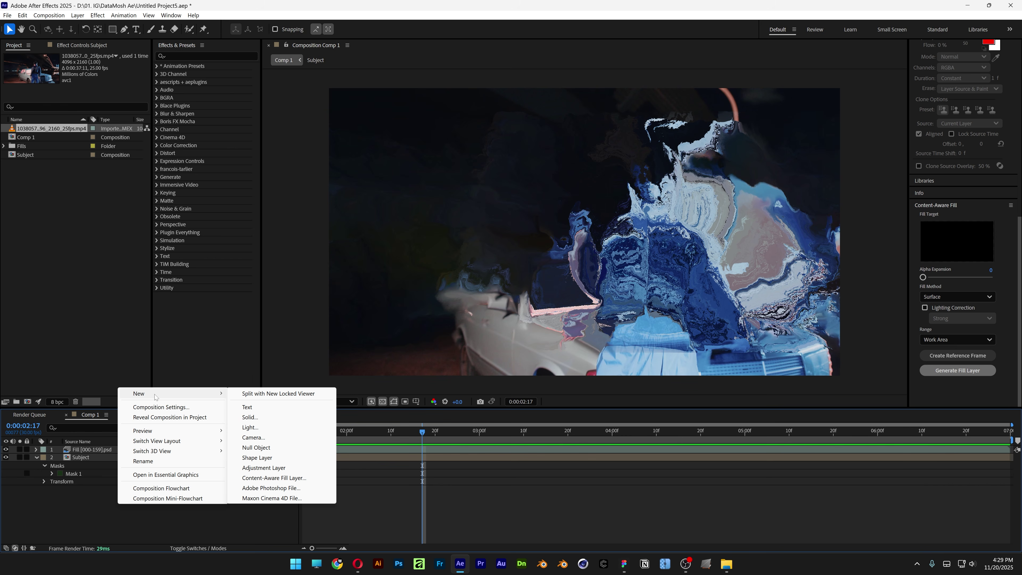
click(264, 467)
right_click(112, 452)
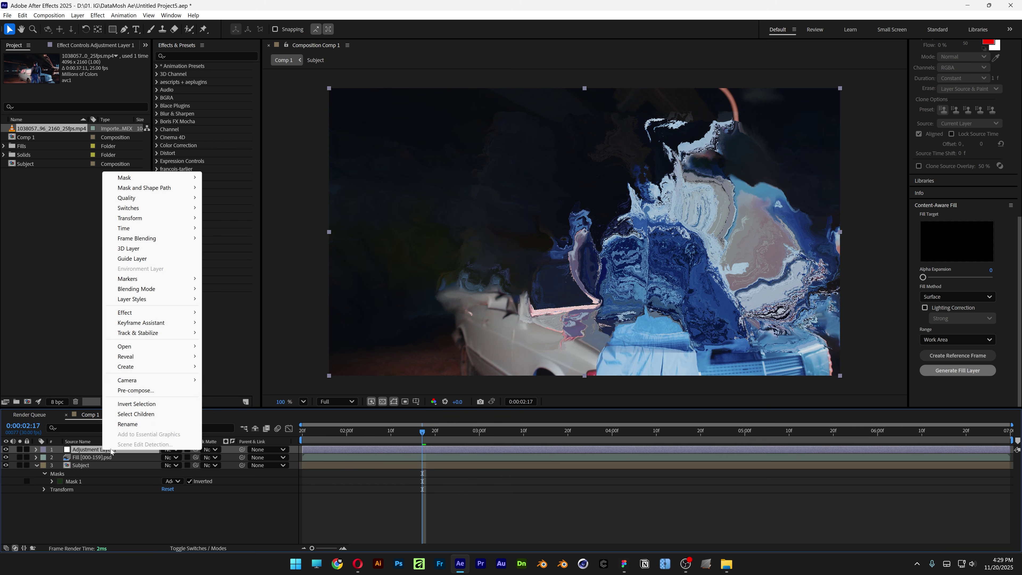
click(127, 424)
text(Scale)
key(Return)
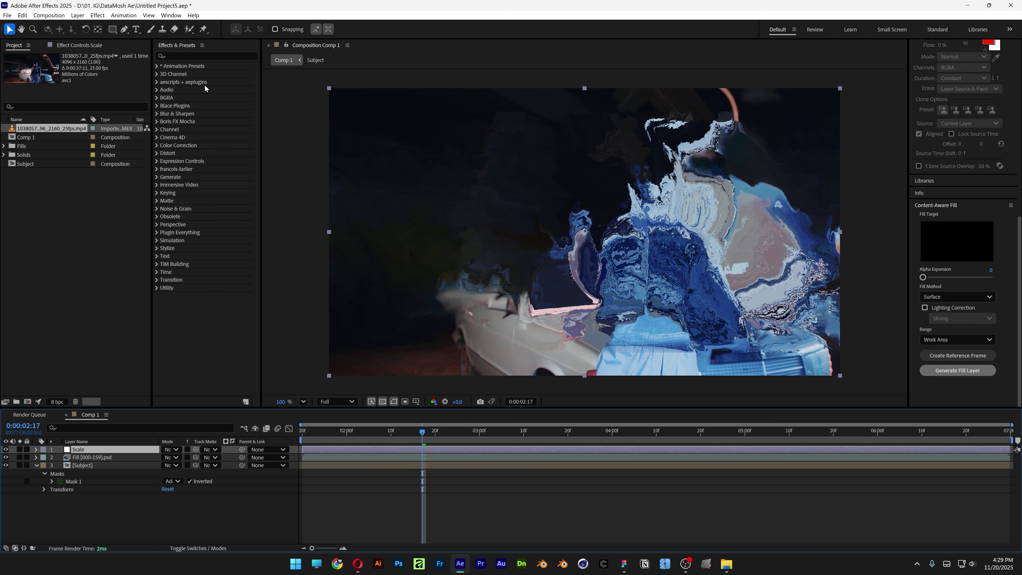
Apply the Distort Transform effect to the Scale adjustment layer, set its uniform scale to about 121, and preview the result
click(194, 55)
text(transform)
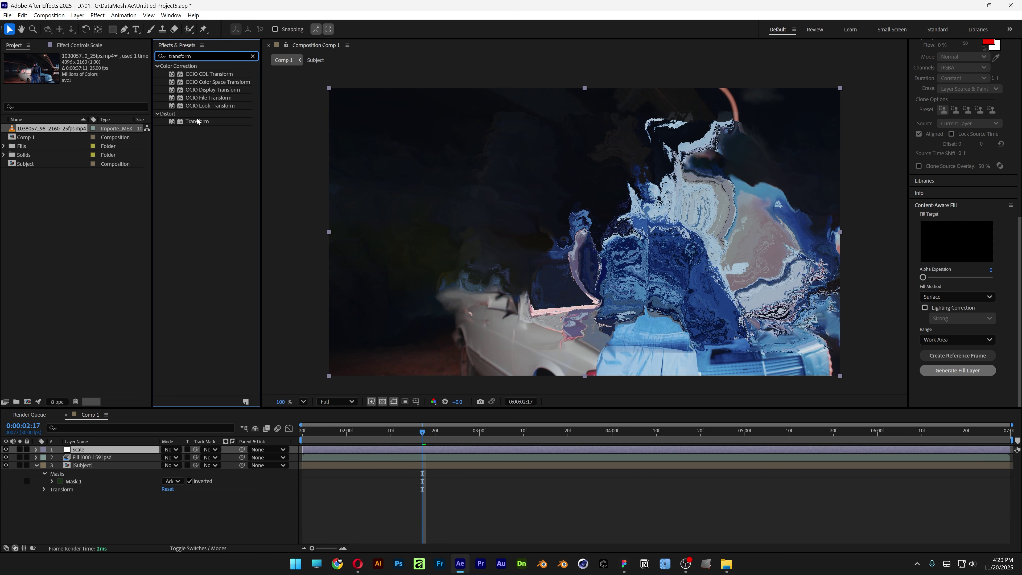
drag(197, 121, 101, 449)
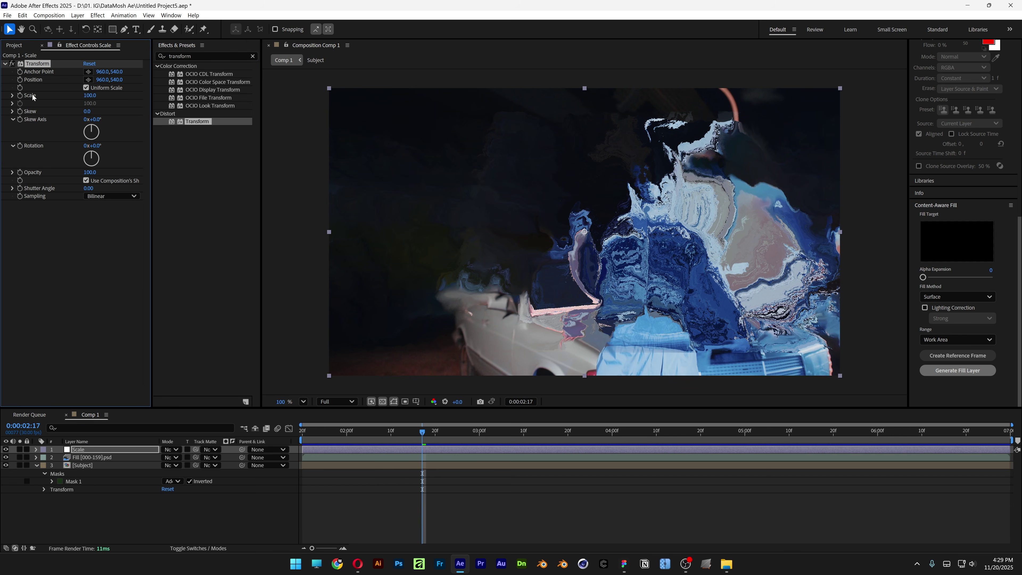
drag(89, 95, 98, 94)
key(space)
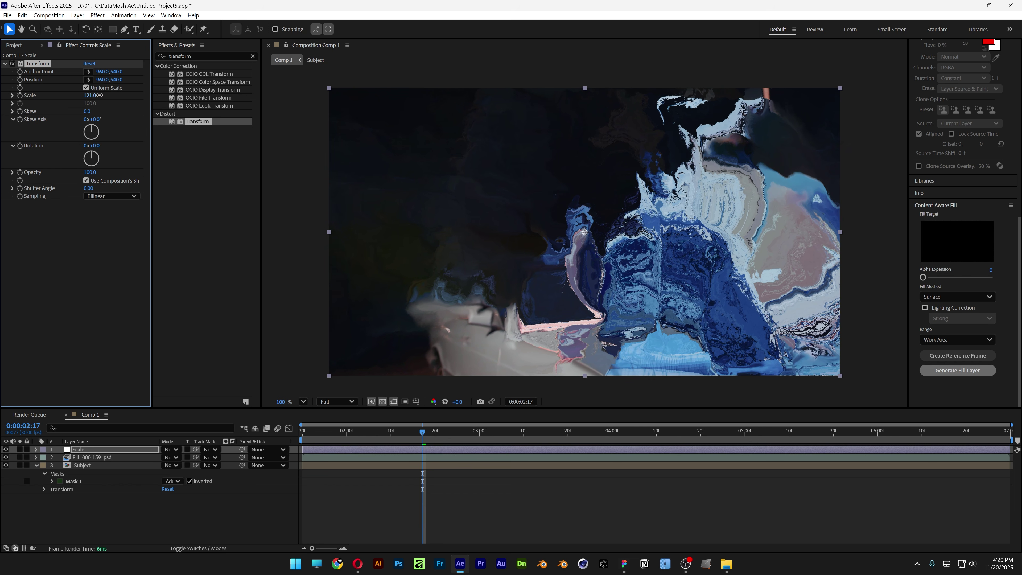